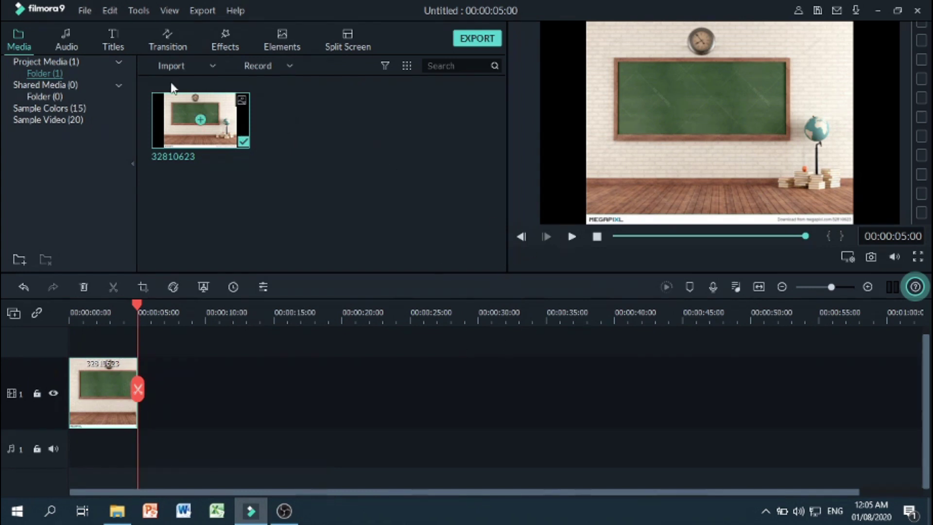
# Bring the first VID_202008 presenter video from the desktop onto track 2 at the timeline's start, above the classroom image, and preview it
pyautogui.click(877, 10)
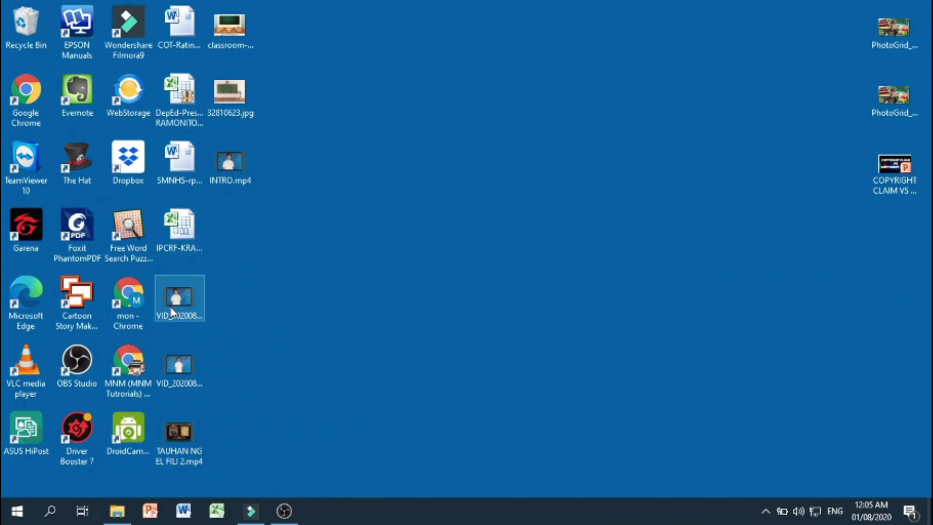
pyautogui.moveTo(173, 305); pyautogui.dragTo(84, 343)
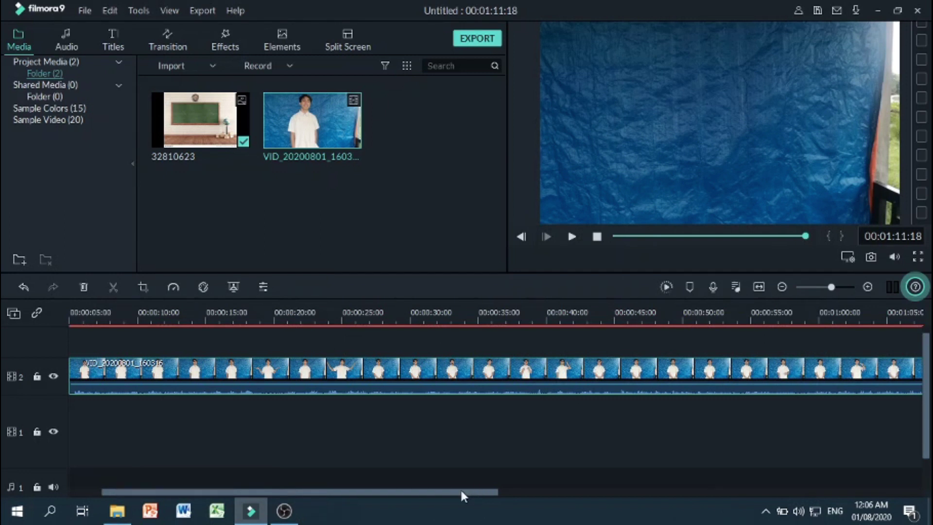
pyautogui.moveTo(469, 488); pyautogui.dragTo(334, 487)
pyautogui.moveTo(265, 373); pyautogui.dragTo(174, 373)
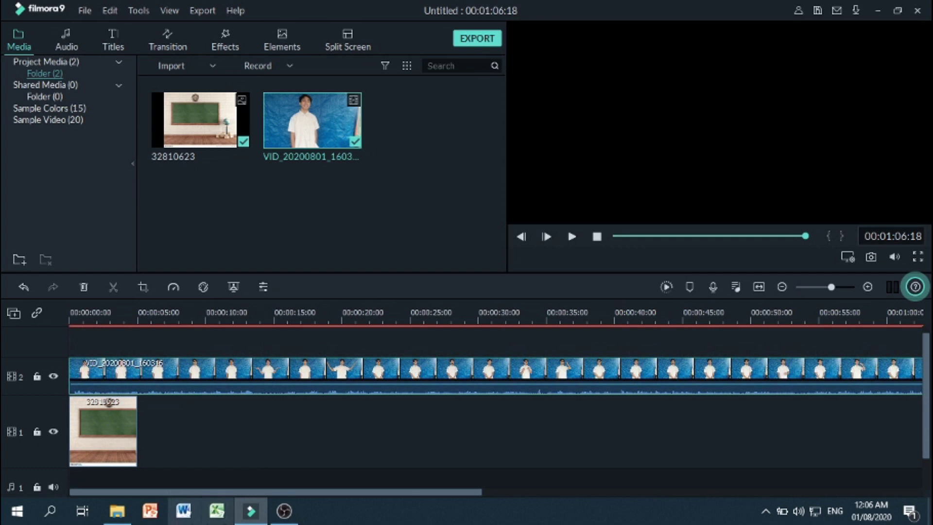
pyautogui.click(572, 236)
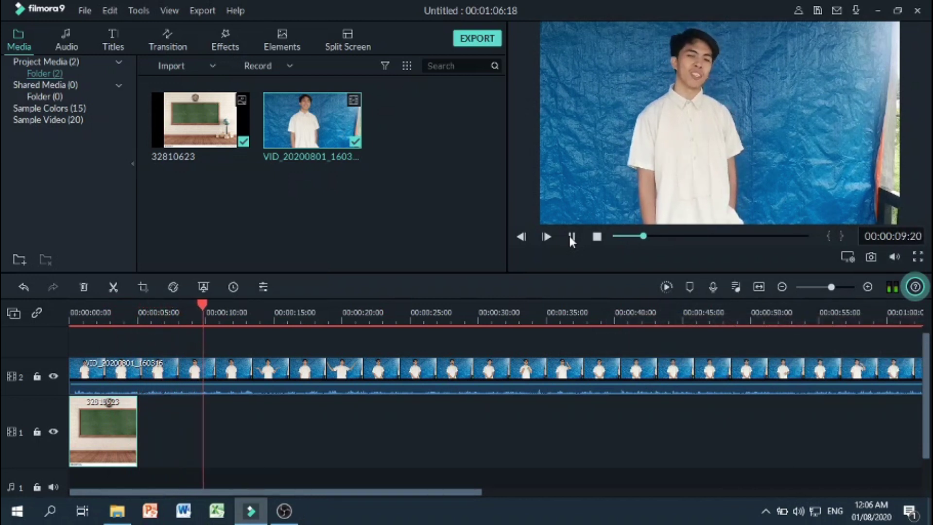
pyautogui.click(570, 235)
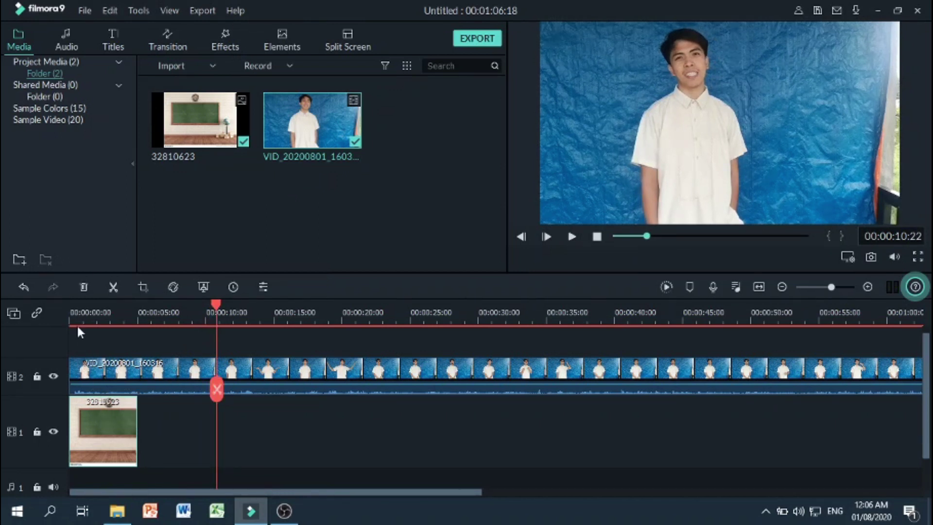
# Enable Chroma Key on the presenter video with dark blue as the key color, offset 16 and tolerance 55
pyautogui.click(107, 372)
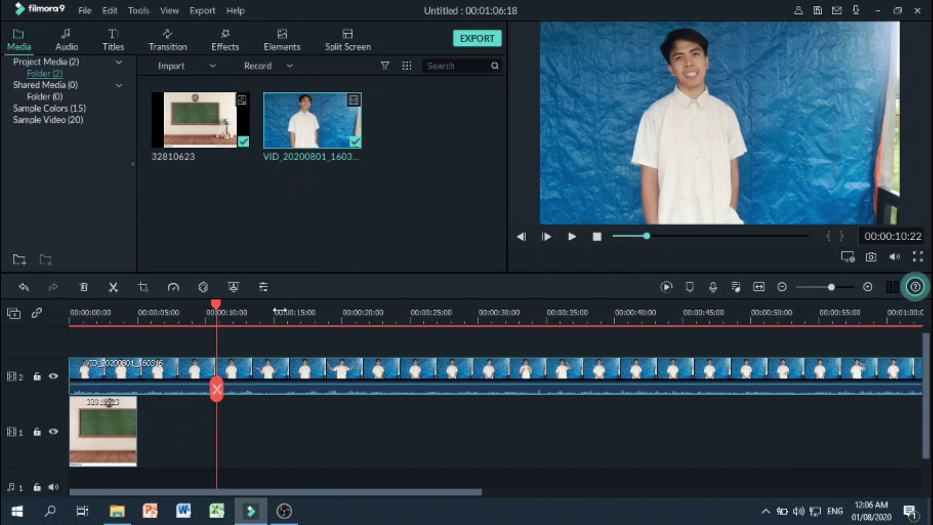
pyautogui.click(263, 287)
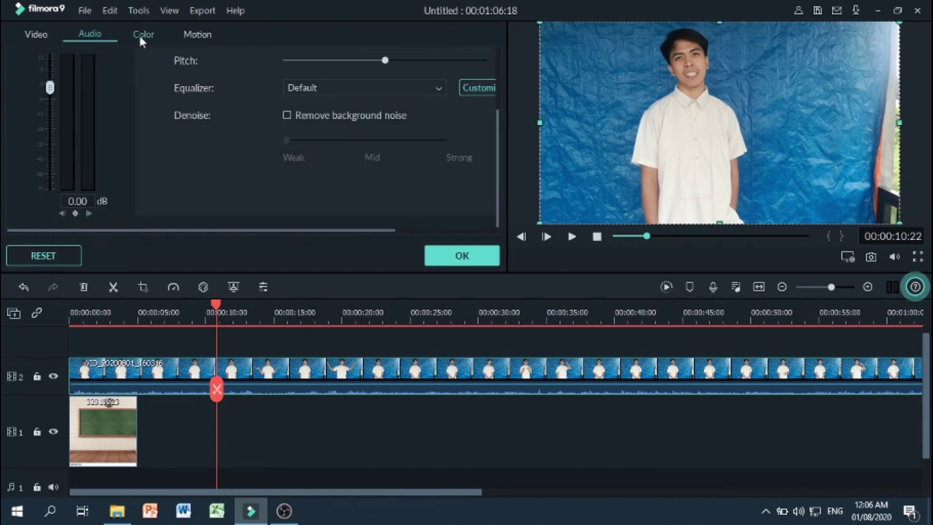
pyautogui.click(31, 33)
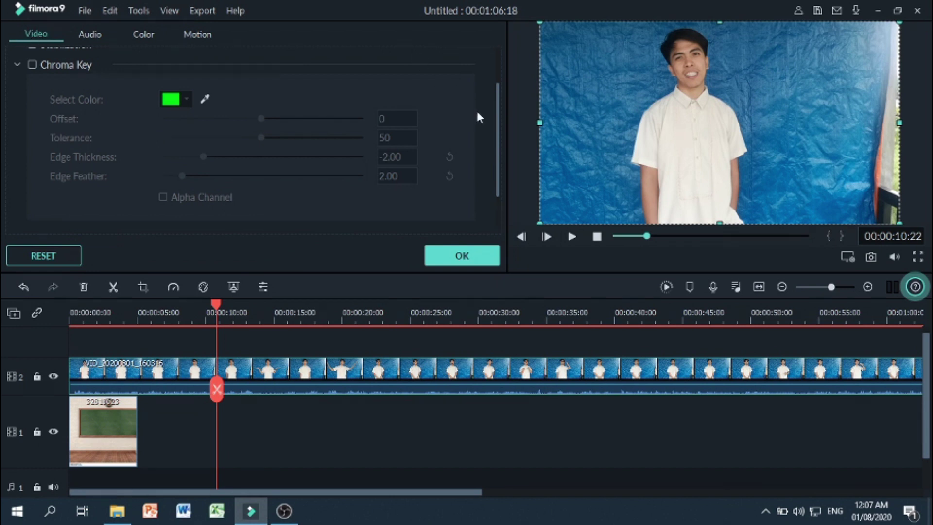
pyautogui.moveTo(499, 136); pyautogui.dragTo(500, 99)
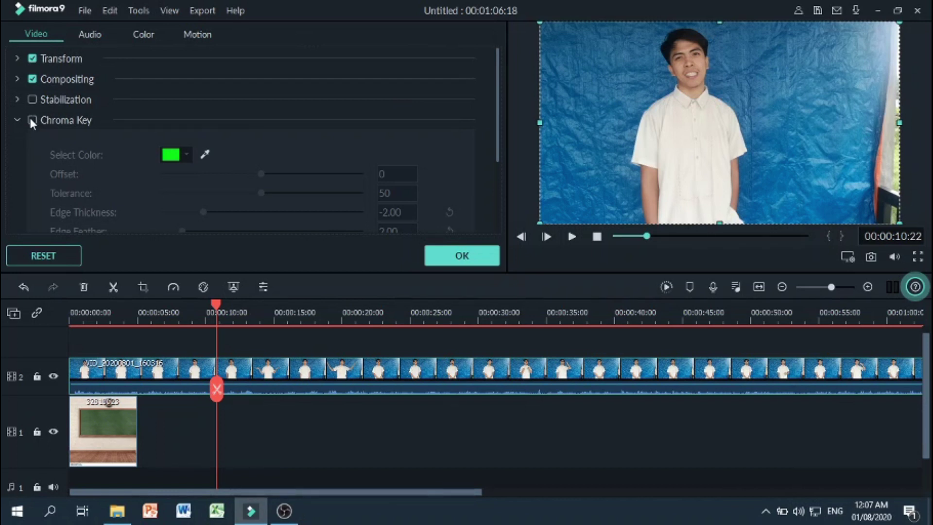
pyautogui.click(31, 121)
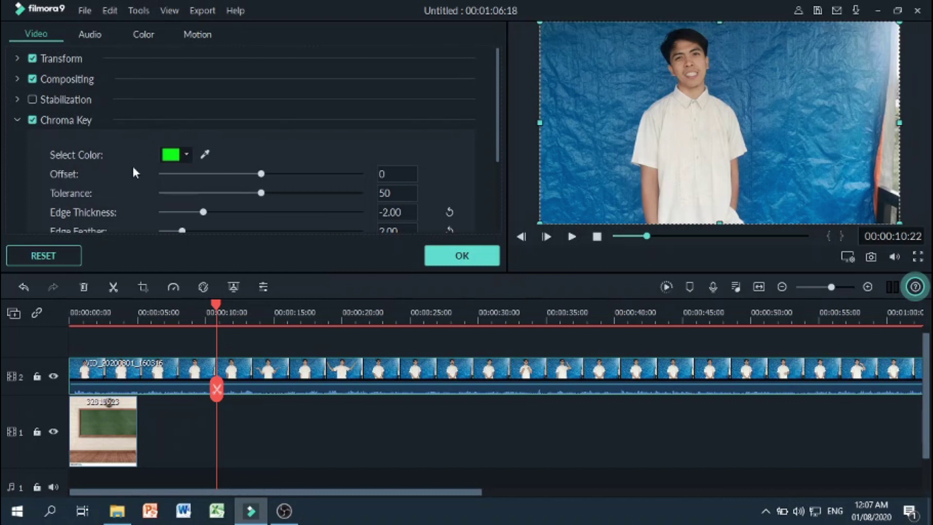
pyautogui.click(185, 159)
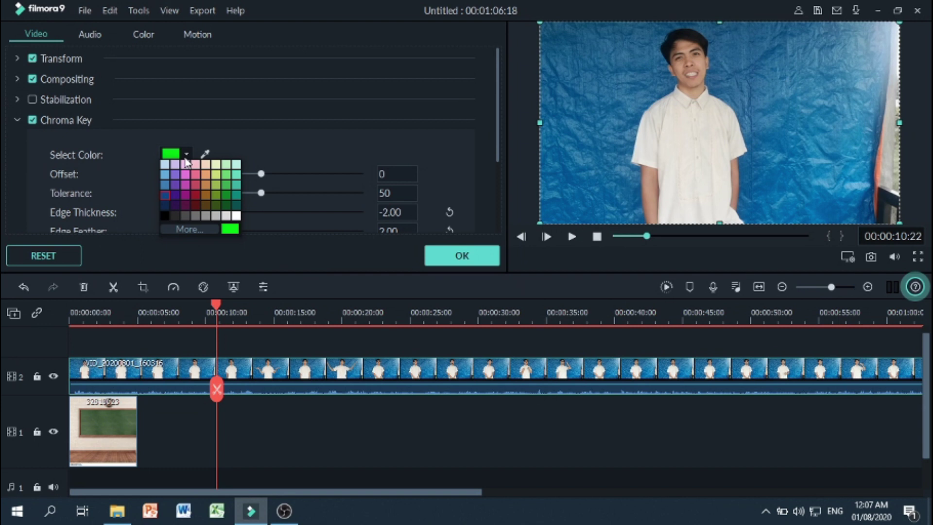
pyautogui.click(166, 195)
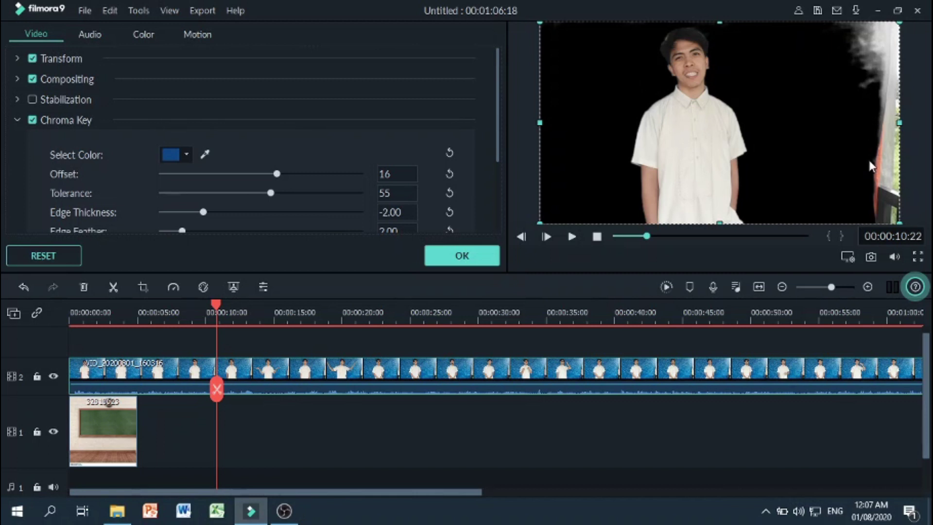
# Enlarge and reposition the keyed presenter video so the uncovered strip beside the blue backdrop falls outside the frame, and apply it
pyautogui.moveTo(913, 122); pyautogui.dragTo(928, 123)
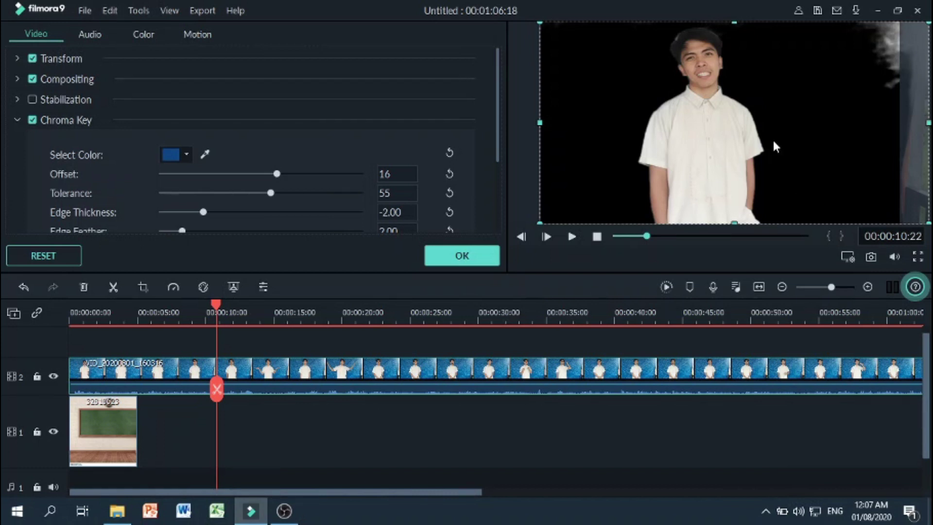
pyautogui.moveTo(774, 141); pyautogui.dragTo(789, 127)
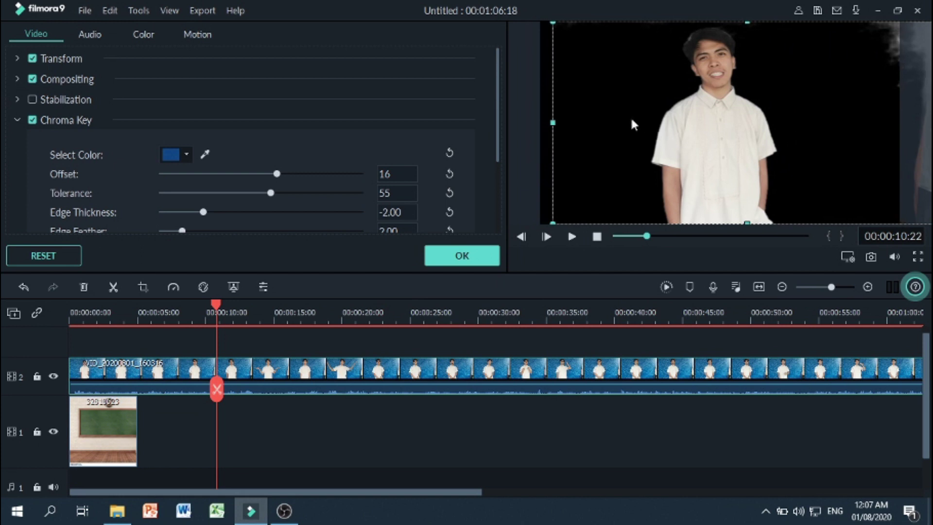
pyautogui.moveTo(559, 125); pyautogui.dragTo(543, 127)
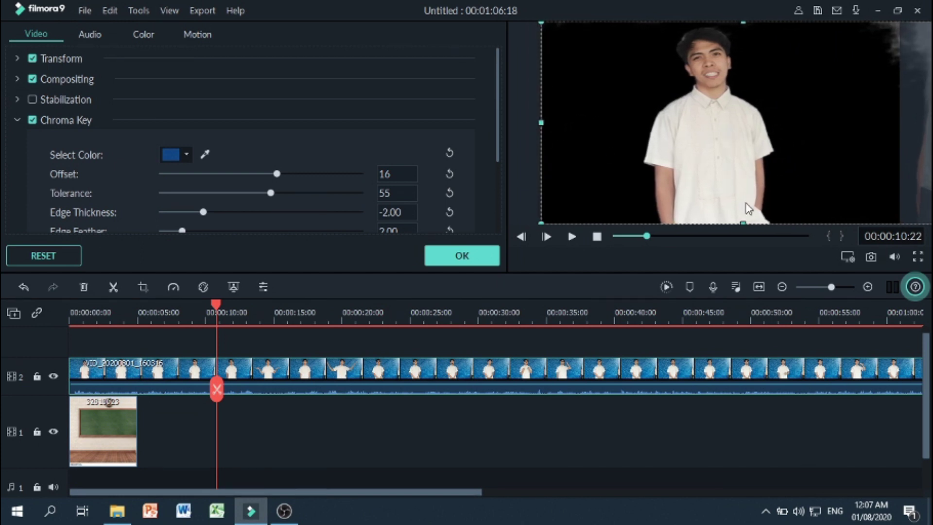
pyautogui.moveTo(743, 222); pyautogui.dragTo(748, 237)
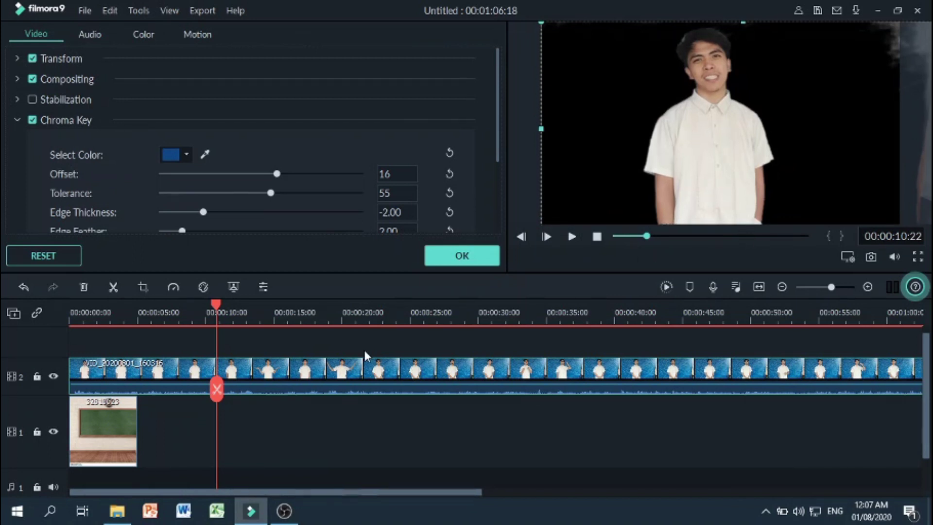
pyautogui.click(446, 258)
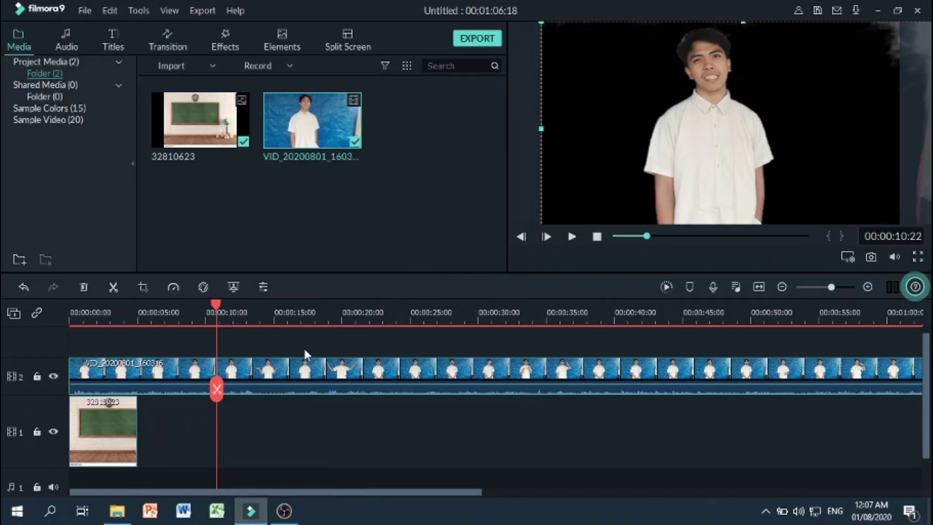
# Preview the keyed result from the start and extend the classroom image on track 1 to about 21 seconds
pyautogui.click(98, 314)
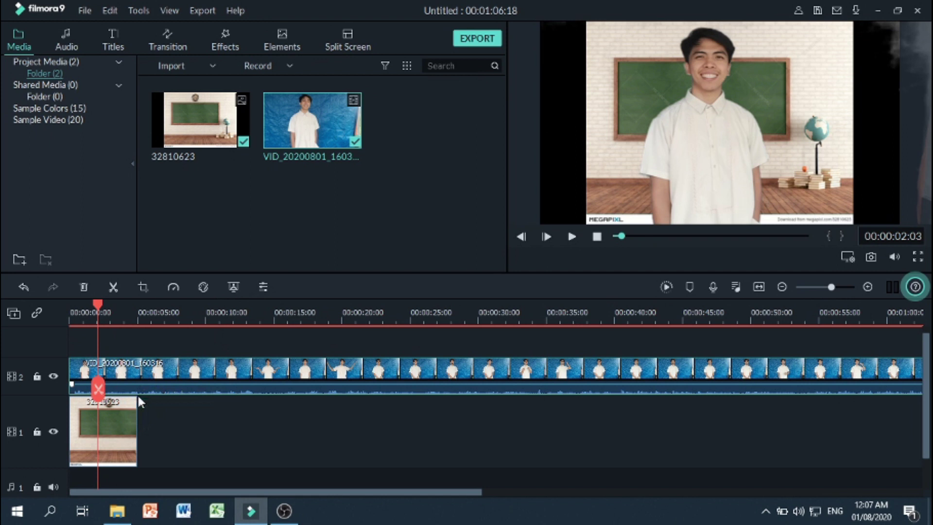
pyautogui.press('Home')
pyautogui.click(572, 236)
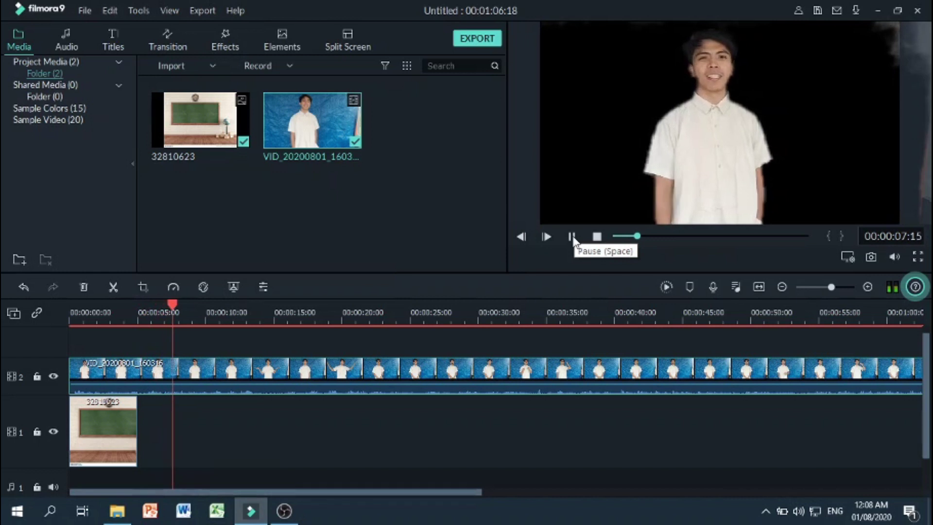
pyautogui.click(573, 239)
pyautogui.click(112, 419)
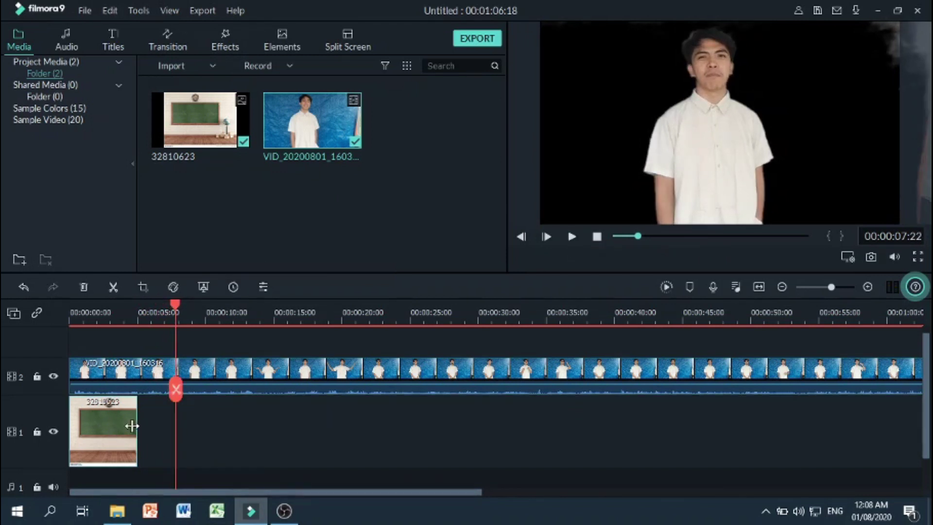
pyautogui.moveTo(138, 424); pyautogui.dragTo(358, 428)
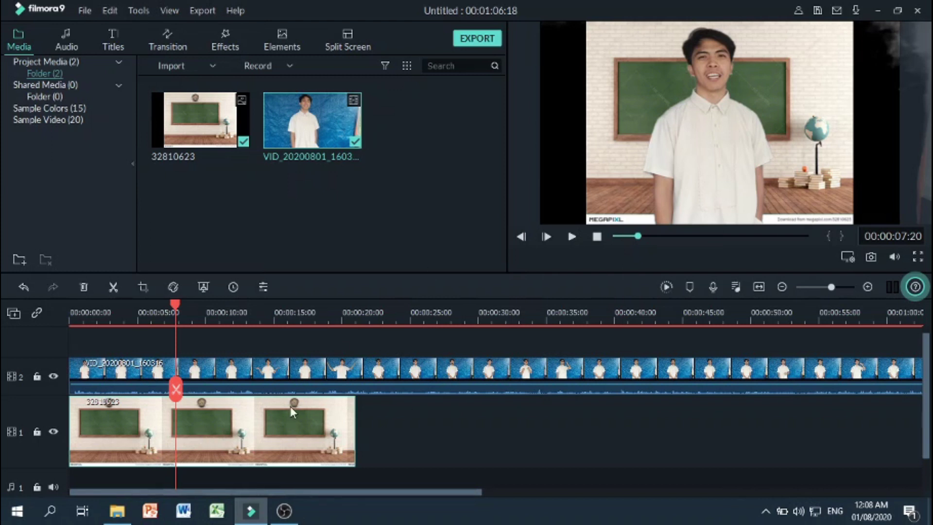
# Stretch the classroom image to fill the whole frame, pushing its watermark strip below the visible area, and apply the change
pyautogui.doubleClick(253, 424)
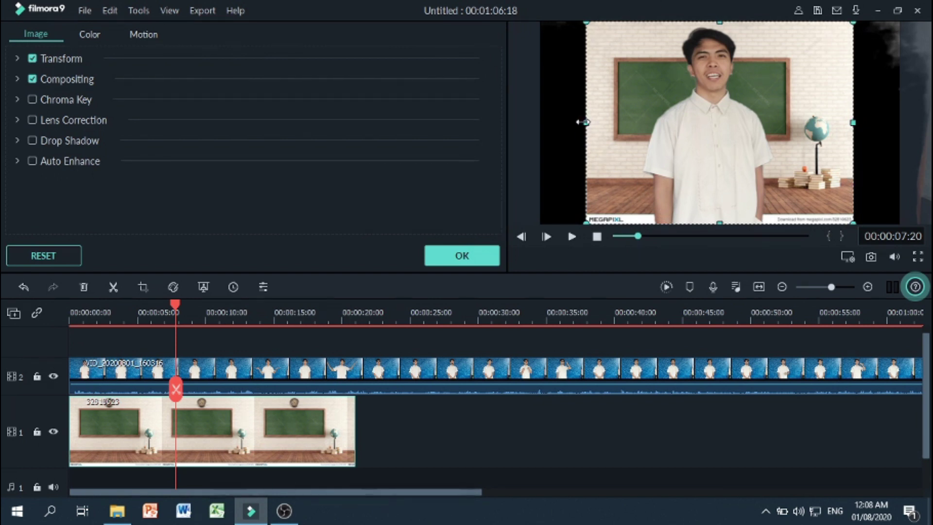
pyautogui.moveTo(586, 122); pyautogui.dragTo(538, 129)
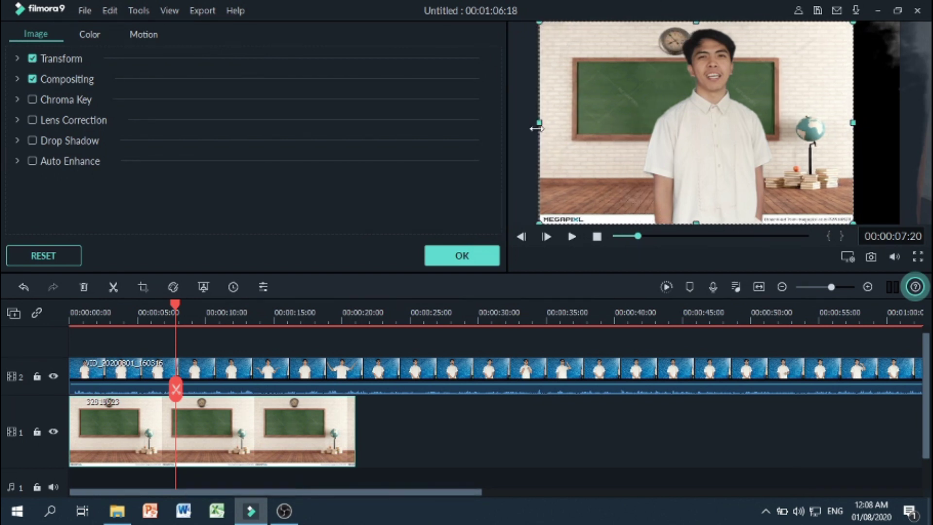
pyautogui.moveTo(854, 123); pyautogui.dragTo(903, 123)
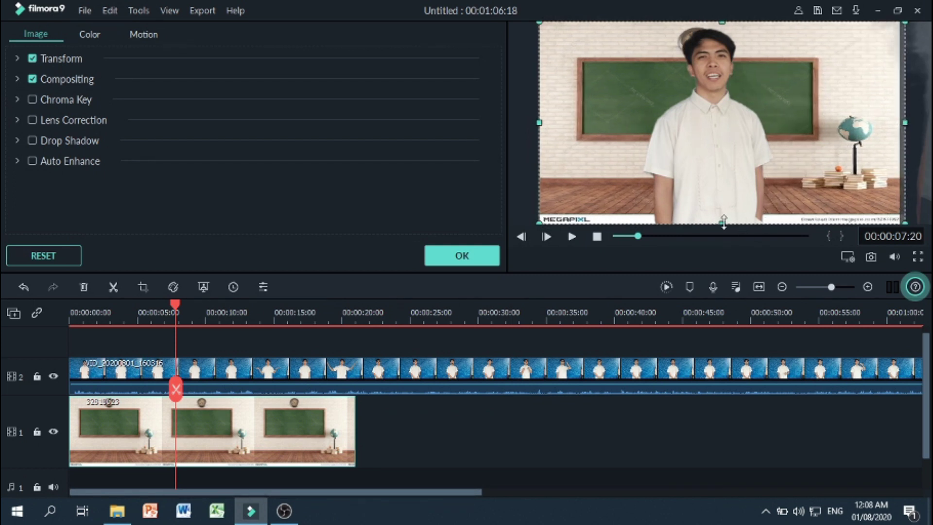
pyautogui.moveTo(723, 223); pyautogui.dragTo(722, 238)
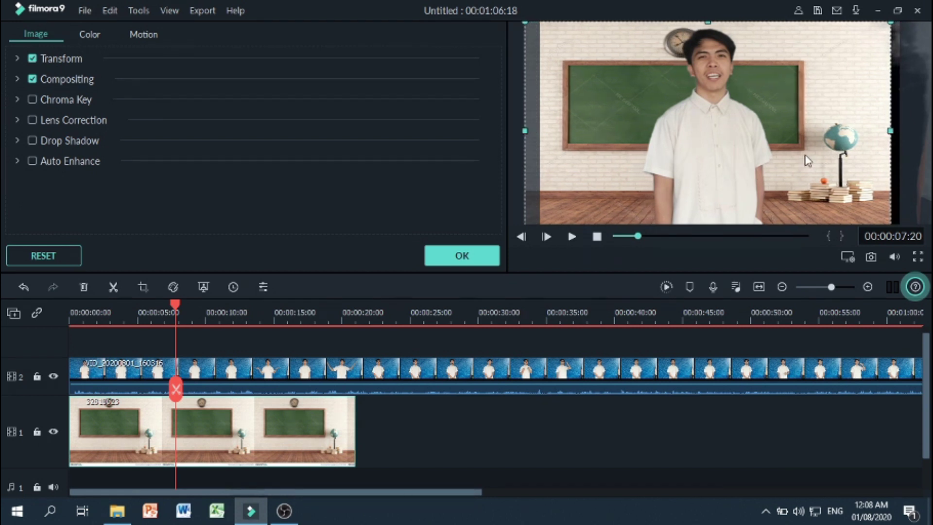
pyautogui.moveTo(880, 132); pyautogui.dragTo(900, 132)
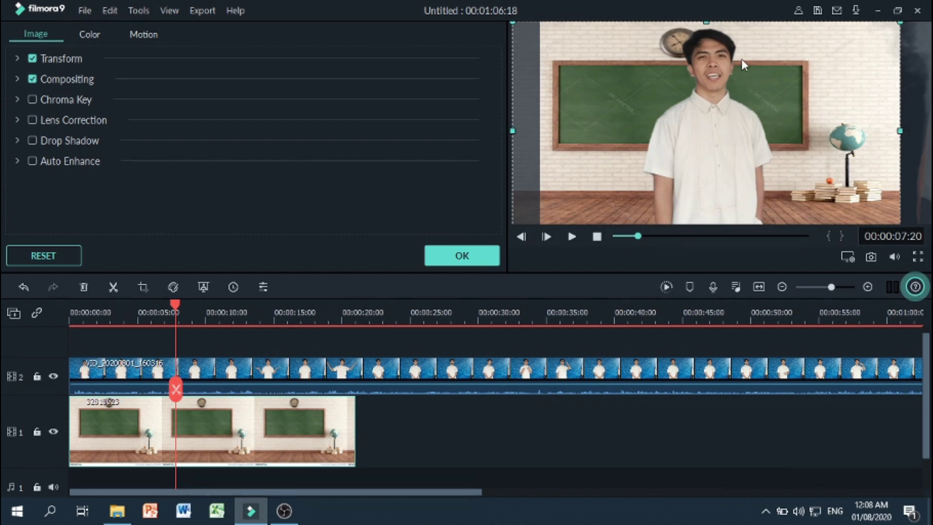
pyautogui.click(474, 256)
# Play the composite of presenter and classroom background from the beginning
pyautogui.click(597, 237)
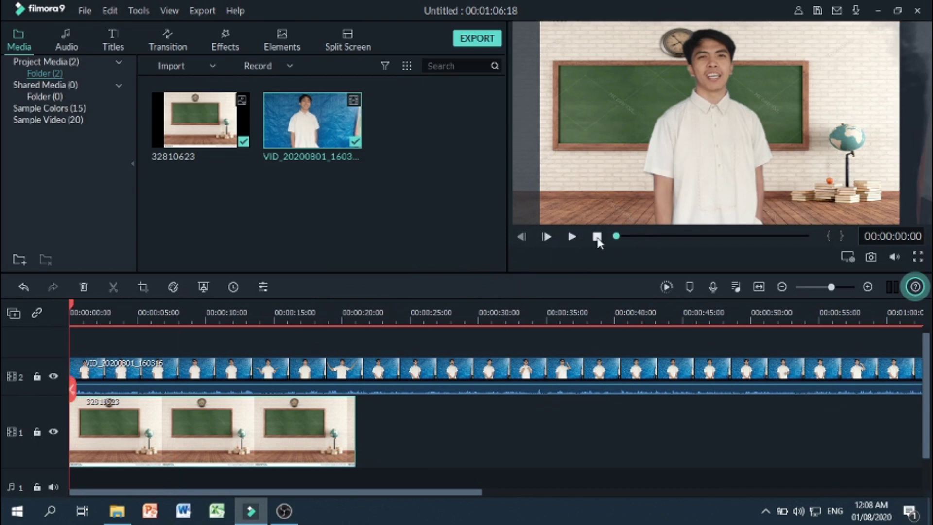
pyautogui.click(574, 234)
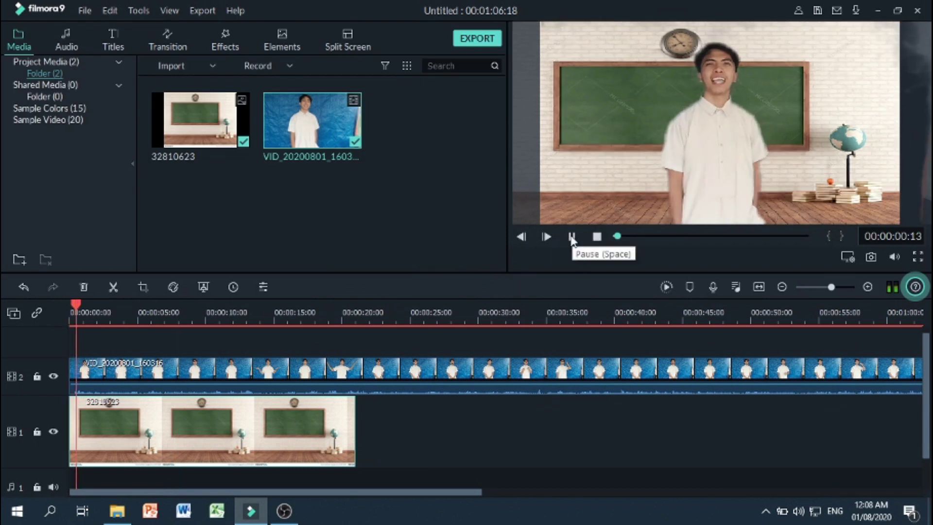